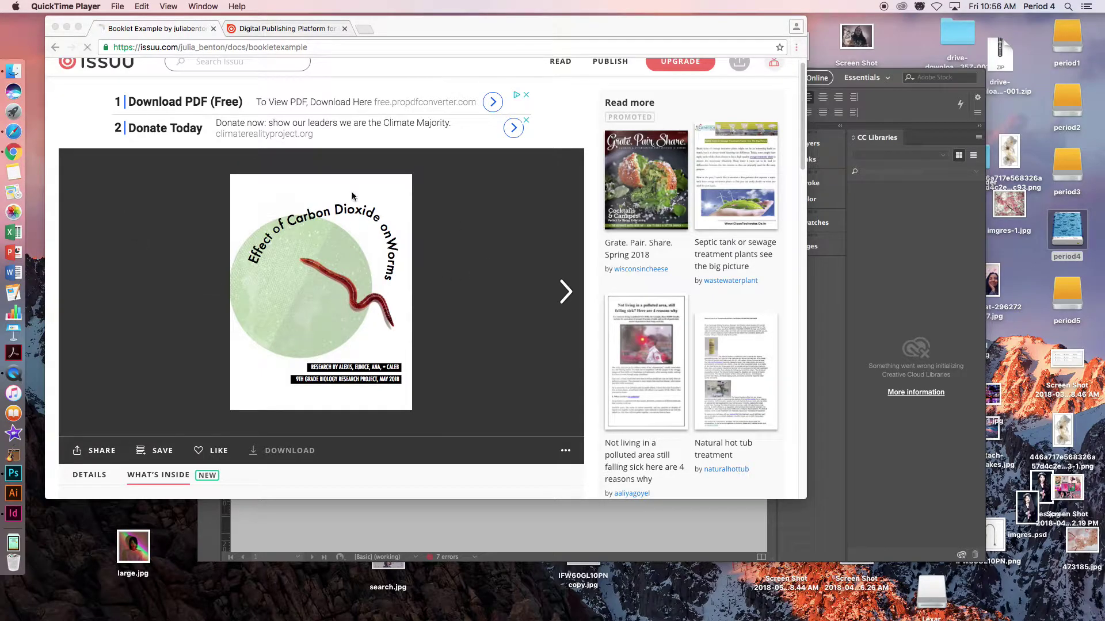
# - Page the Issuu booklet example forward to the Methods spread, then bring the InDesign poster forward
pyautogui.click(566, 293)
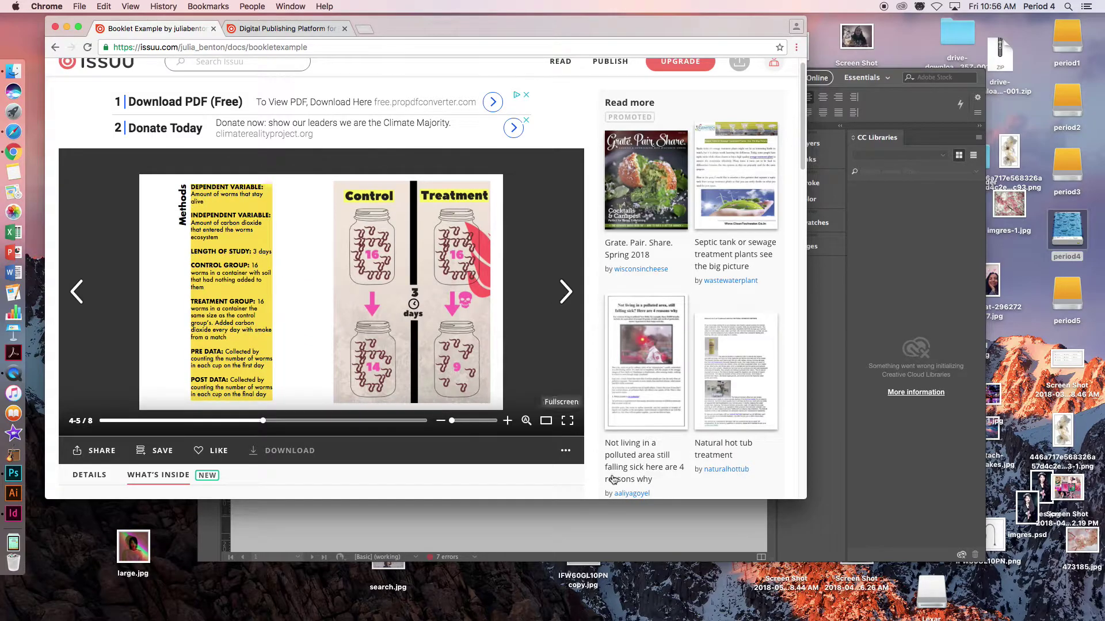
pyautogui.click(656, 526)
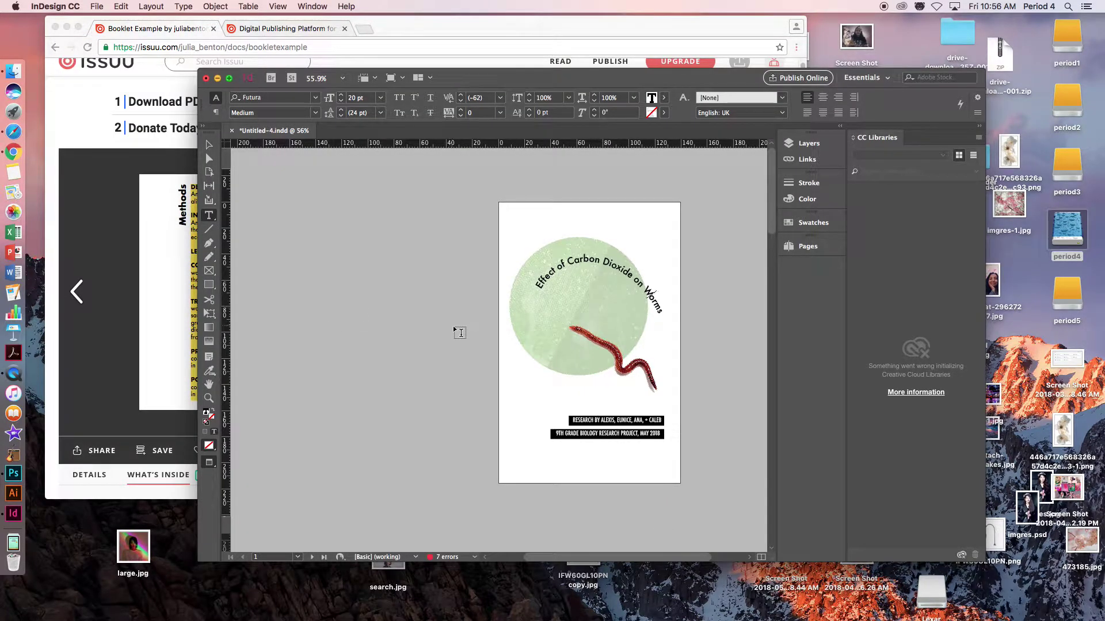
# - Export the poster in Adobe PDF (Print) format under the file name MS
pyautogui.click(90, 6)
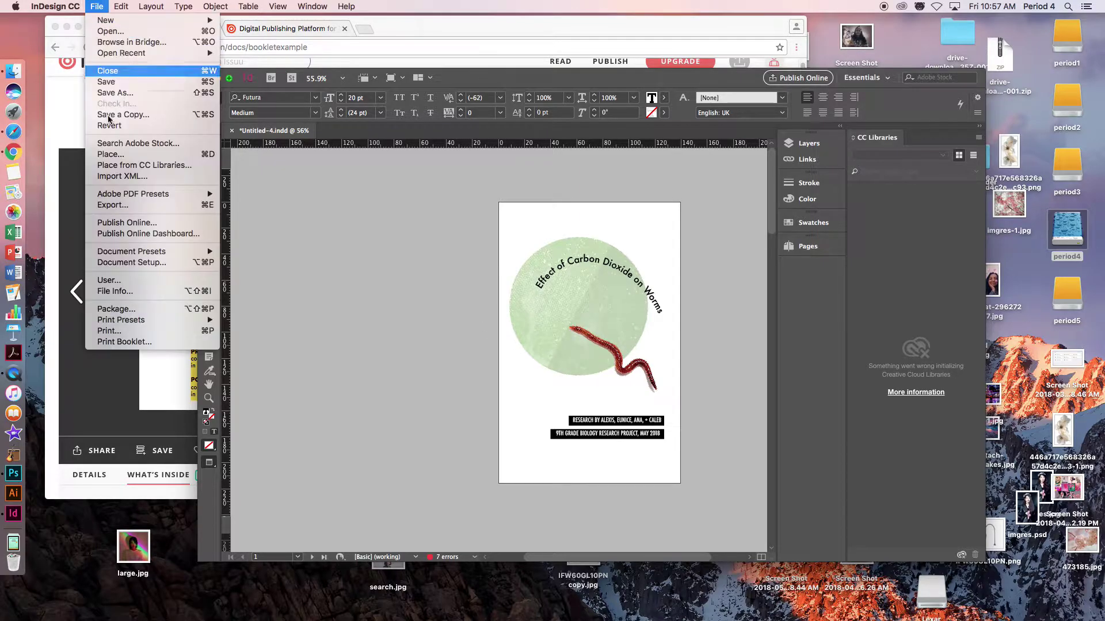
pyautogui.click(117, 206)
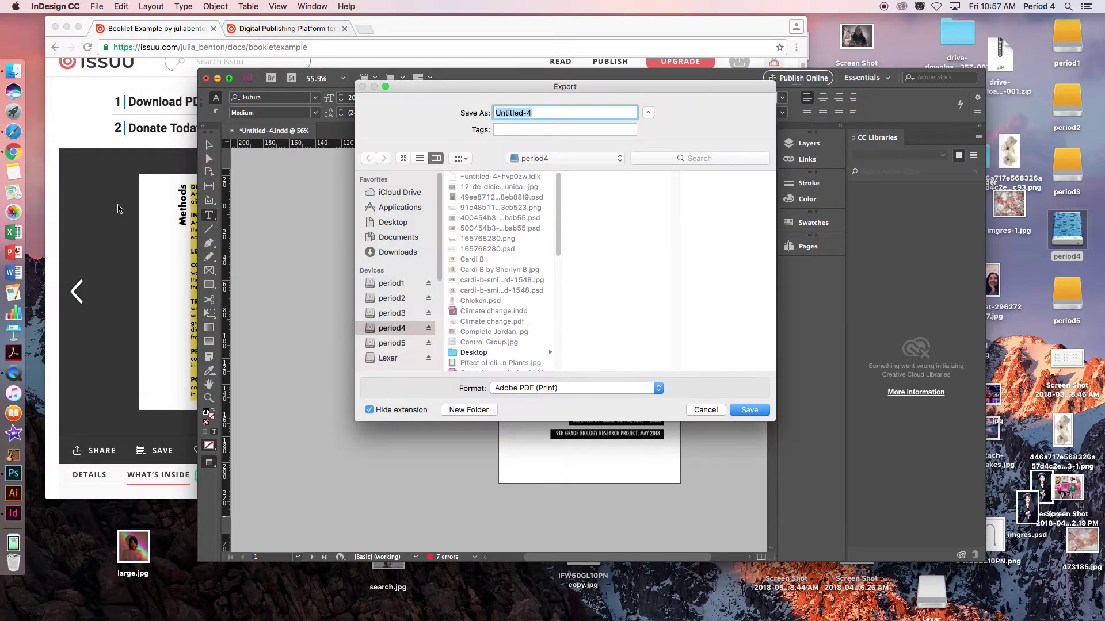
pyautogui.click(531, 389)
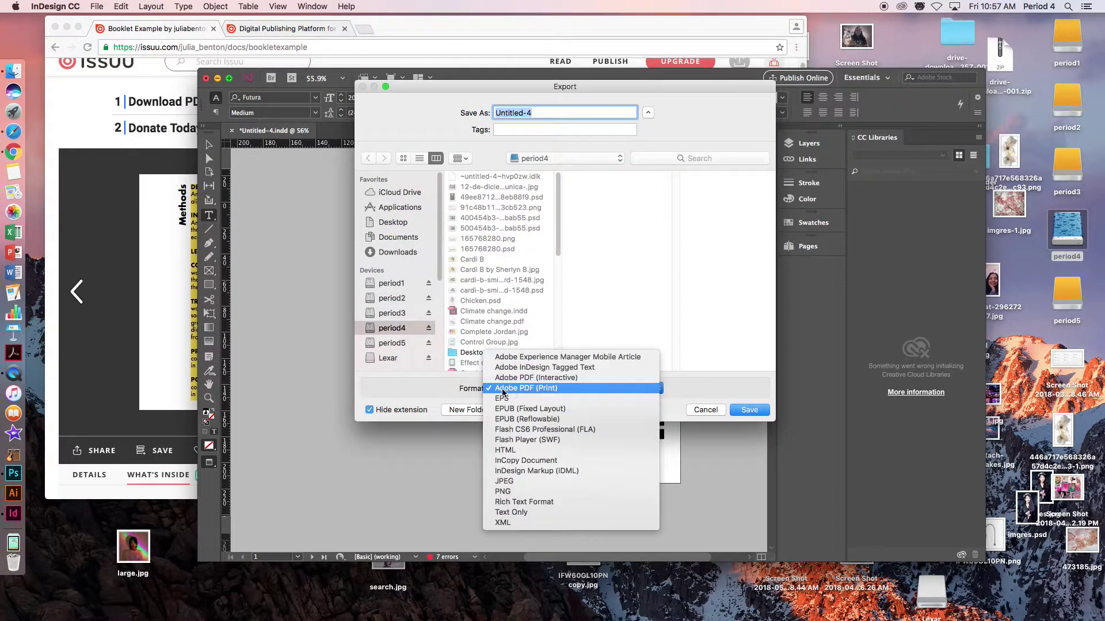
pyautogui.click(547, 389)
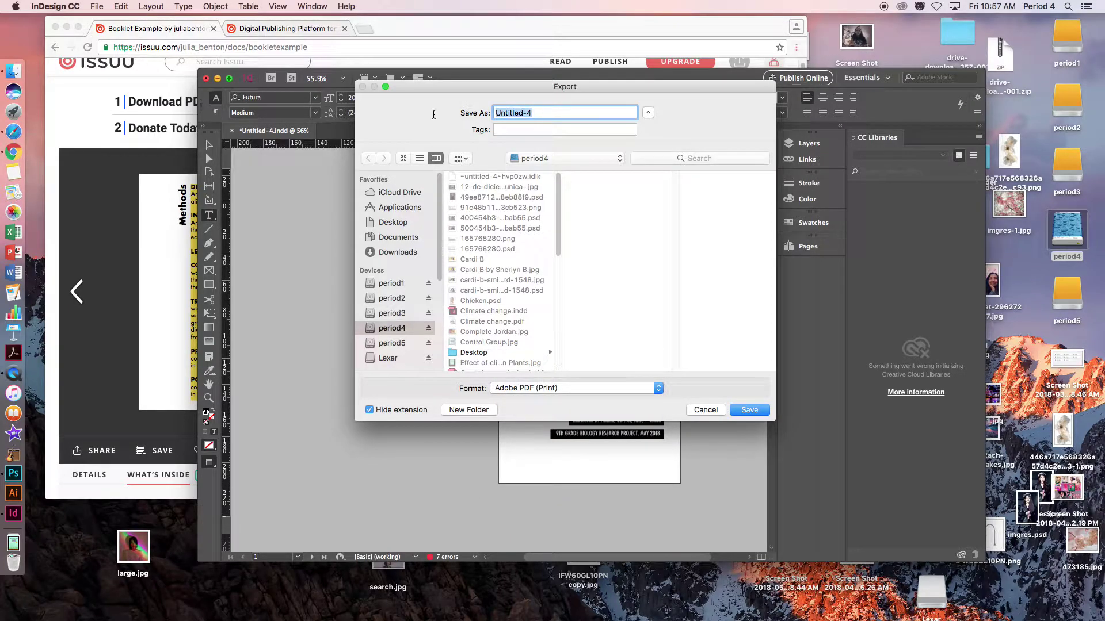
pyautogui.write('MS')
pyautogui.click(750, 411)
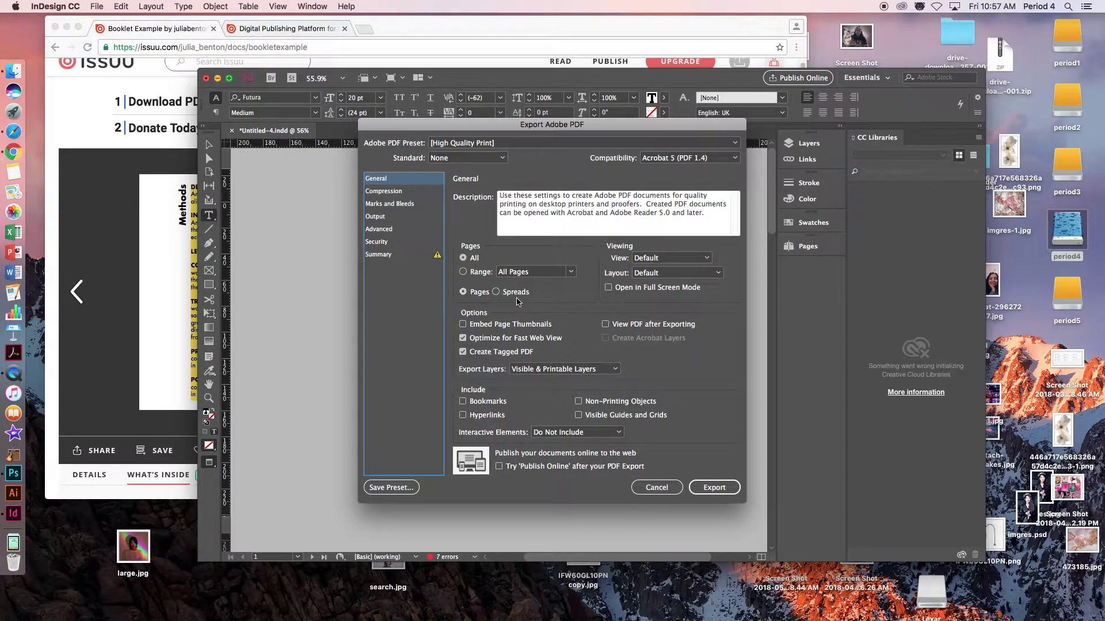
# - Export the PDF with the High Quality Print settings and dismiss the missing-links warning
pyautogui.click(715, 488)
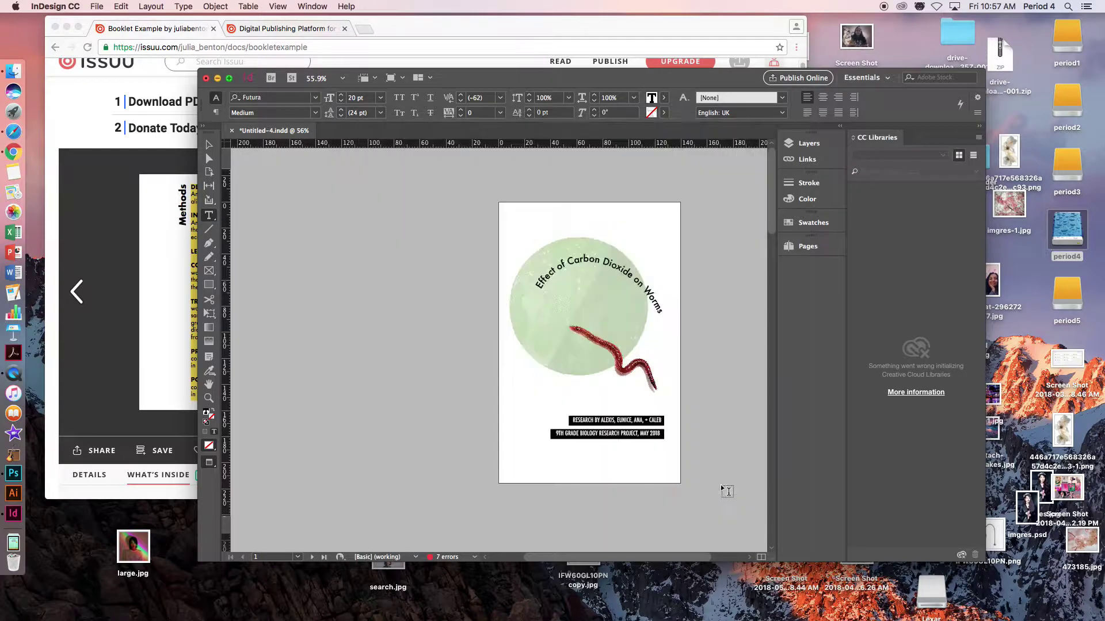
pyautogui.click(697, 341)
# - Return to Chrome's Issuu tab and go via the Stories page to the Create your account page
pyautogui.click(416, 30)
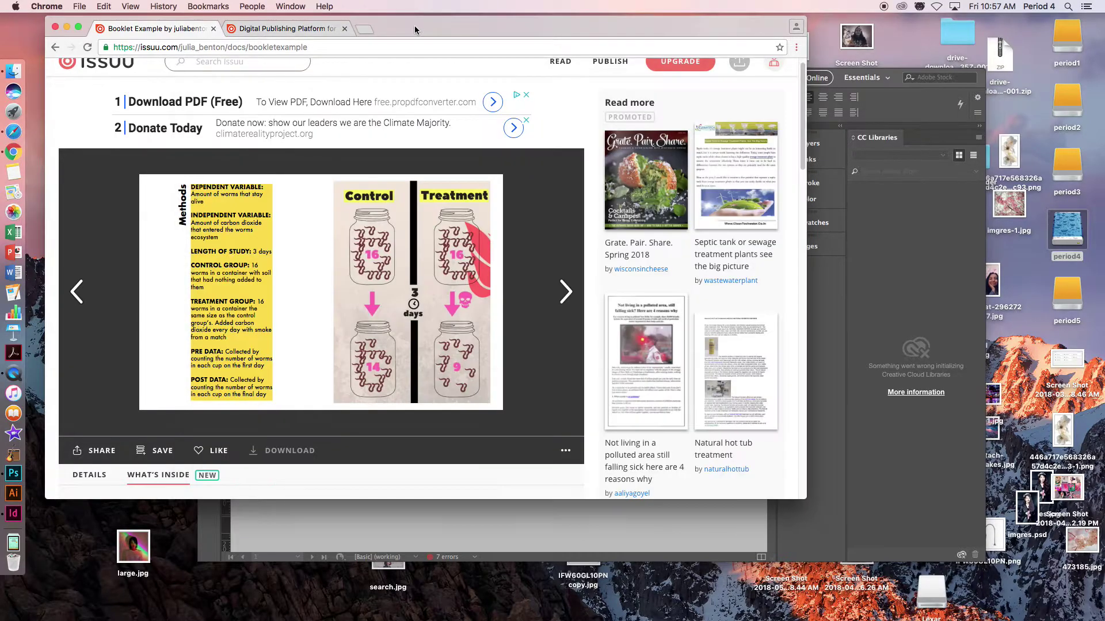
pyautogui.click(274, 29)
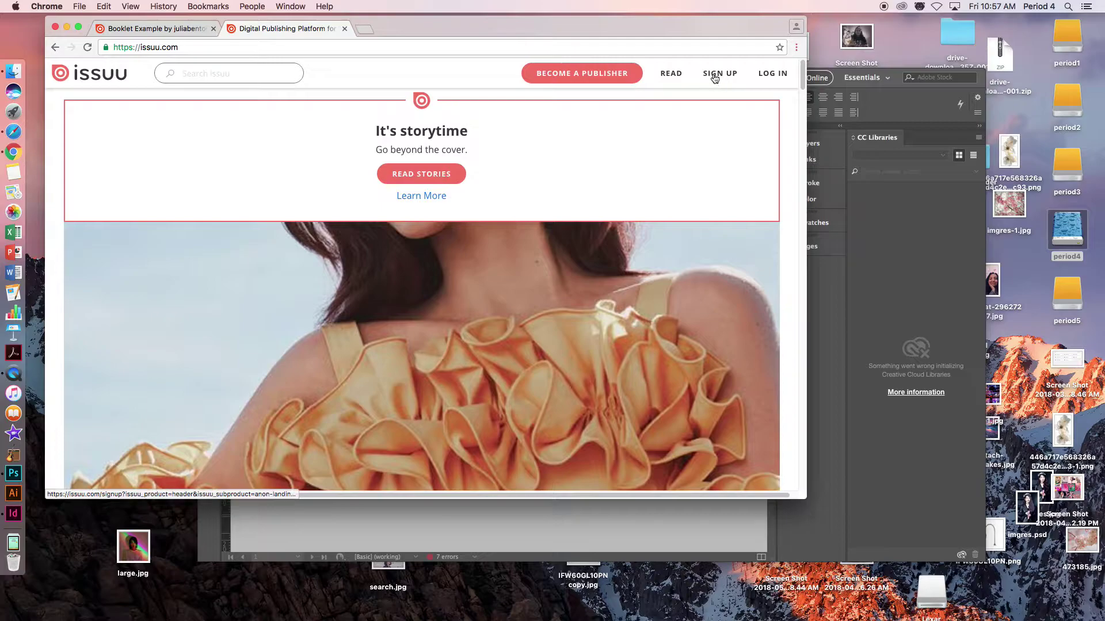
pyautogui.click(412, 175)
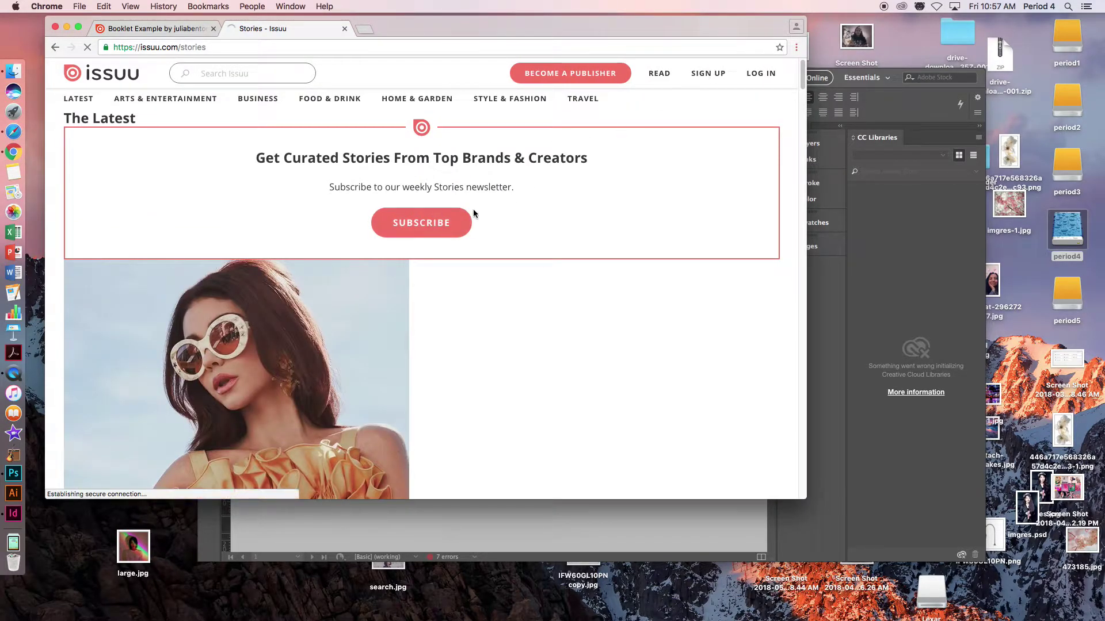
pyautogui.click(715, 76)
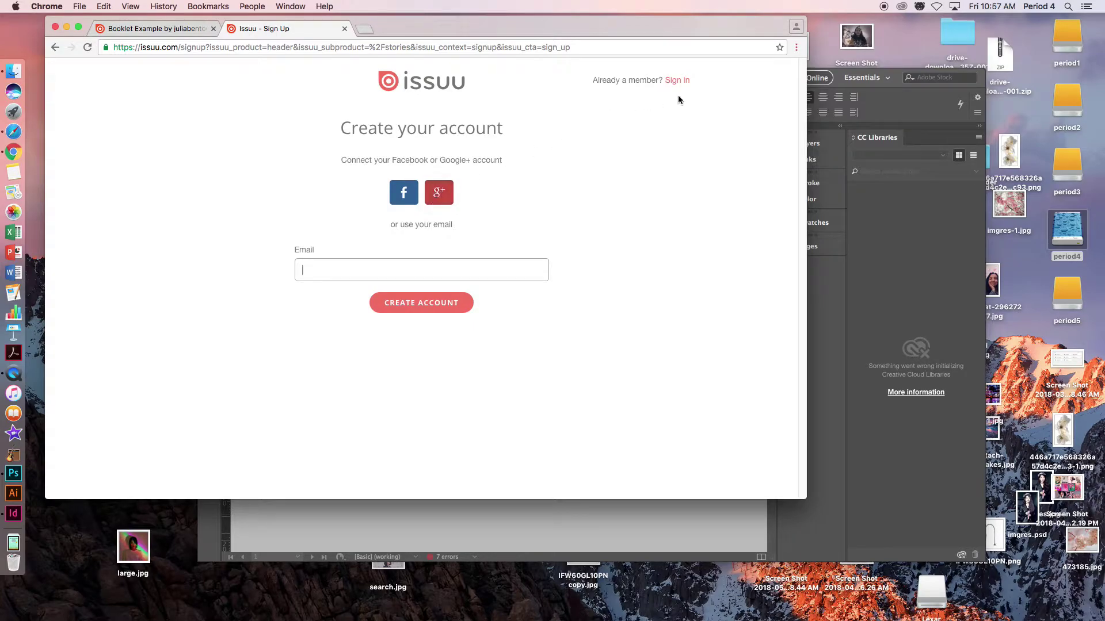
# - Sign in to Issuu with the account e-mail and password, then start a new upload
pyautogui.click(669, 80)
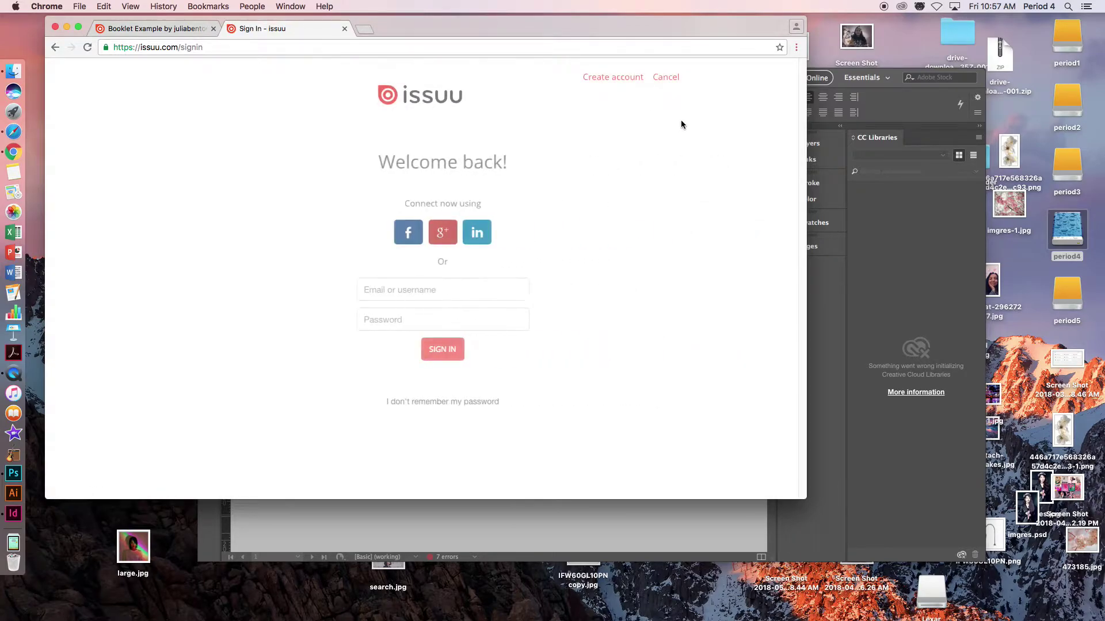
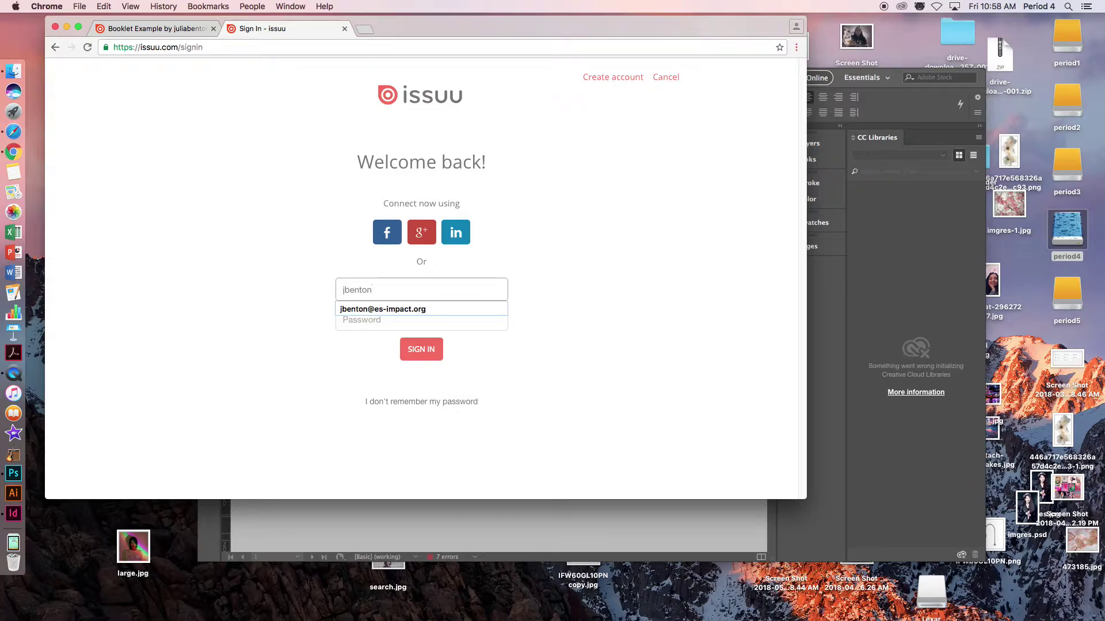
pyautogui.click(495, 311)
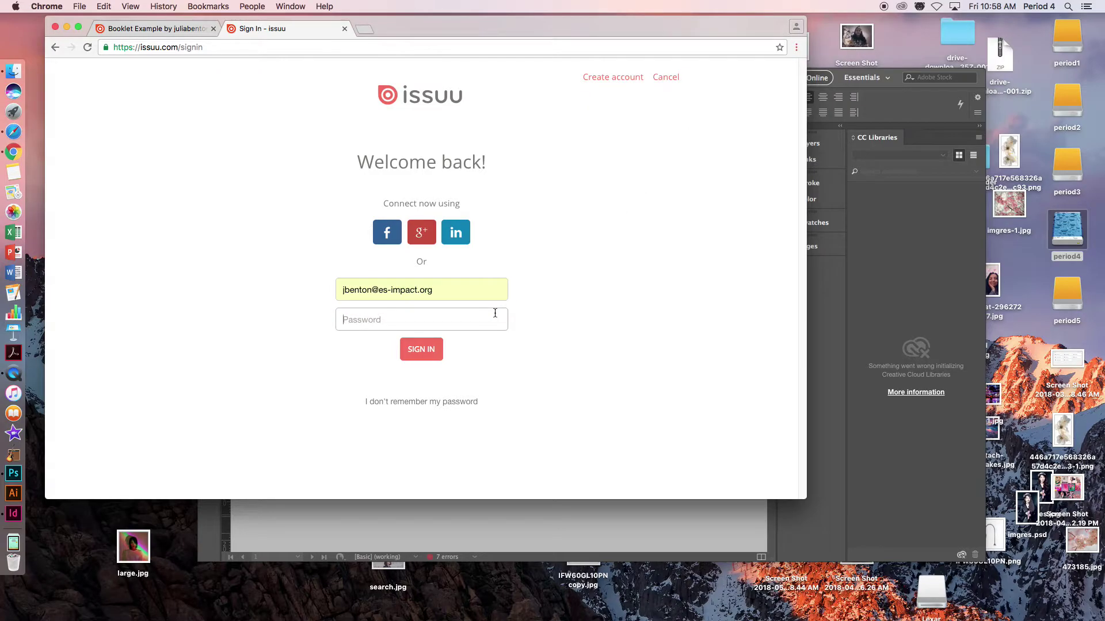
pyautogui.write('••')
pyautogui.press('Return')
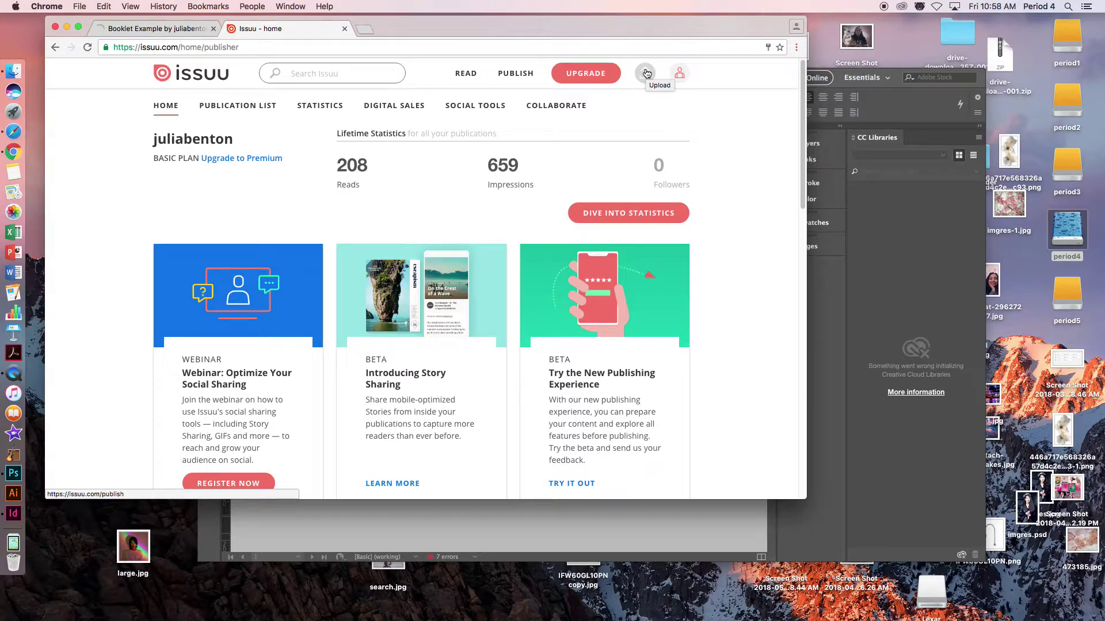
pyautogui.click(646, 73)
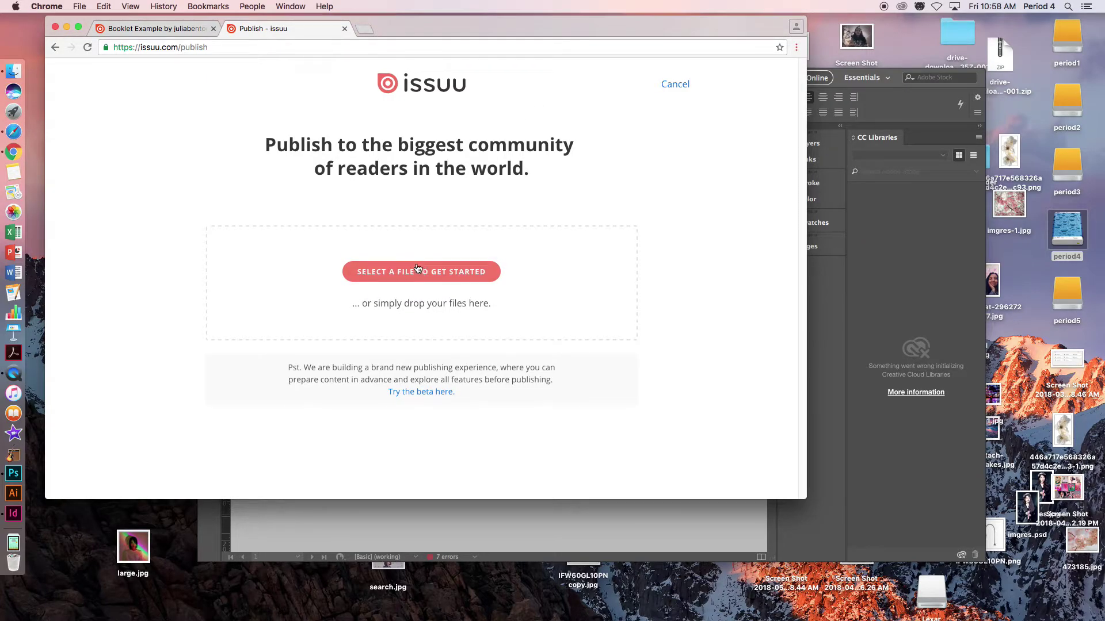
# - Upload Ms Benton's booklet.pdf from the period4 drive
pyautogui.click(417, 270)
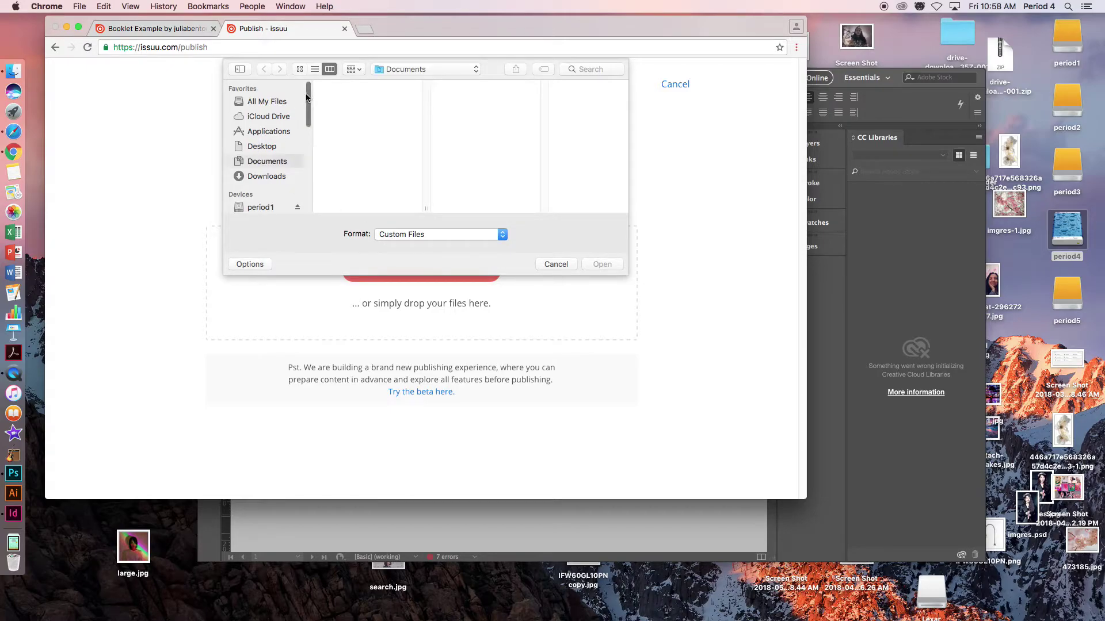
pyautogui.scroll(-5, 307, 98)
pyautogui.click(266, 146)
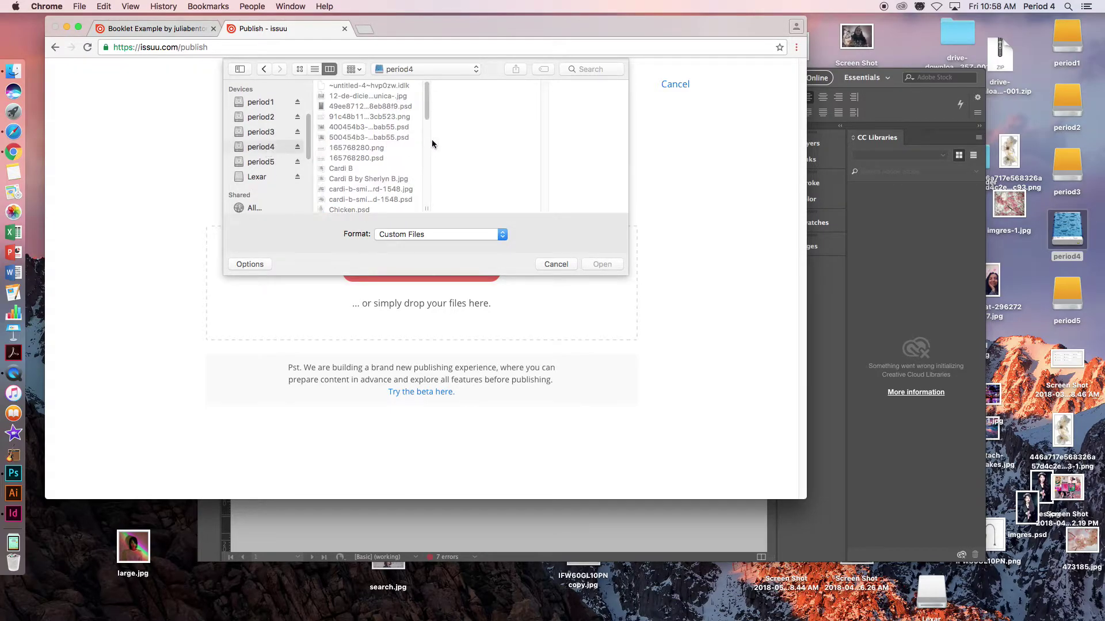
pyautogui.moveTo(424, 99); pyautogui.dragTo(416, 157)
pyautogui.click(388, 155)
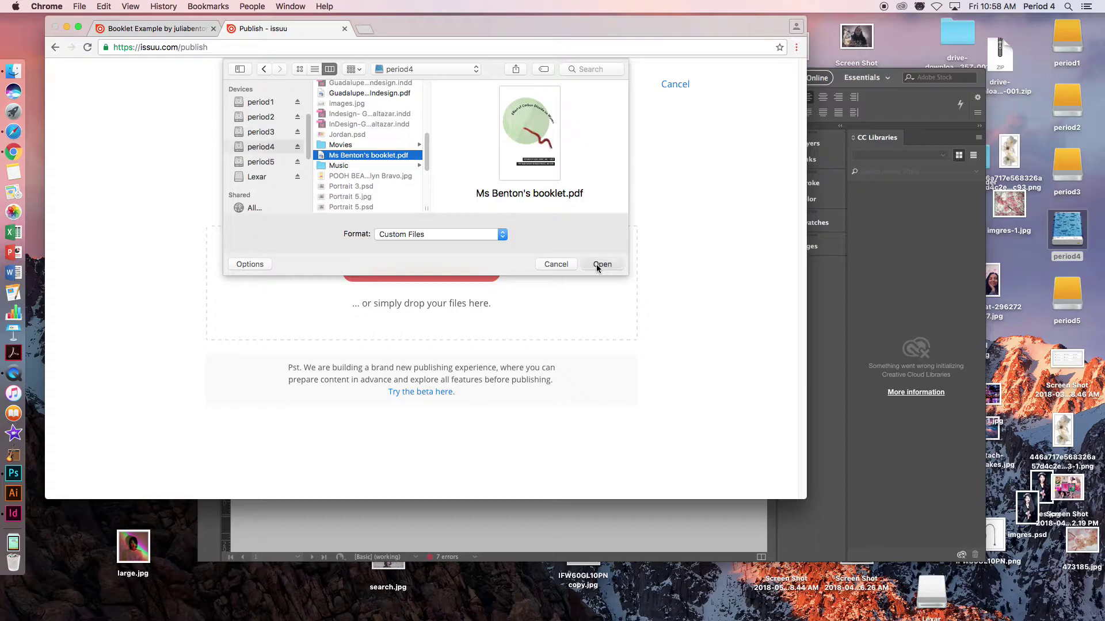
pyautogui.click(602, 264)
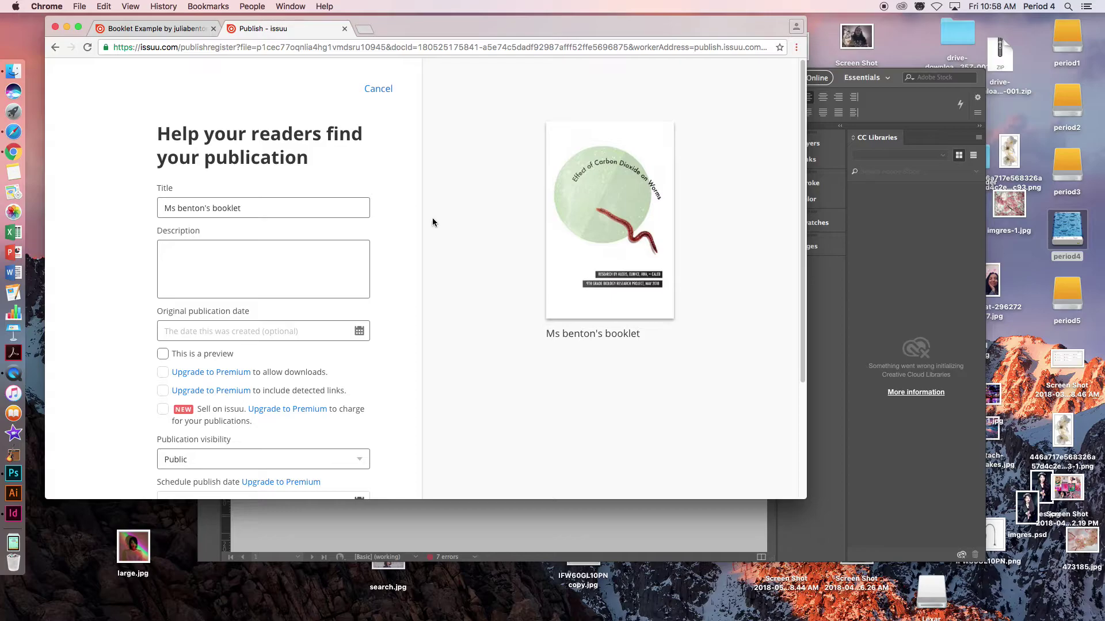
# - Correct the title to Ms Benton's booklet with a capital B
pyautogui.click(182, 208)
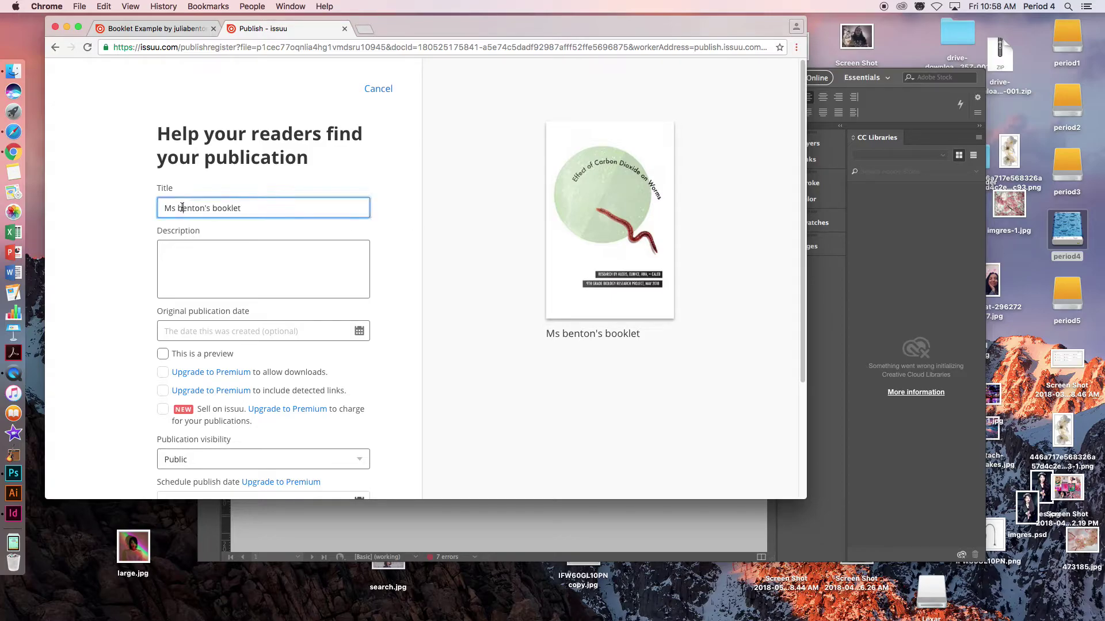
pyautogui.press('BackSpace')
pyautogui.write('B')
# - Publish the booklet as type Other and go to the list of publications
pyautogui.scroll(-5, 201, 259)
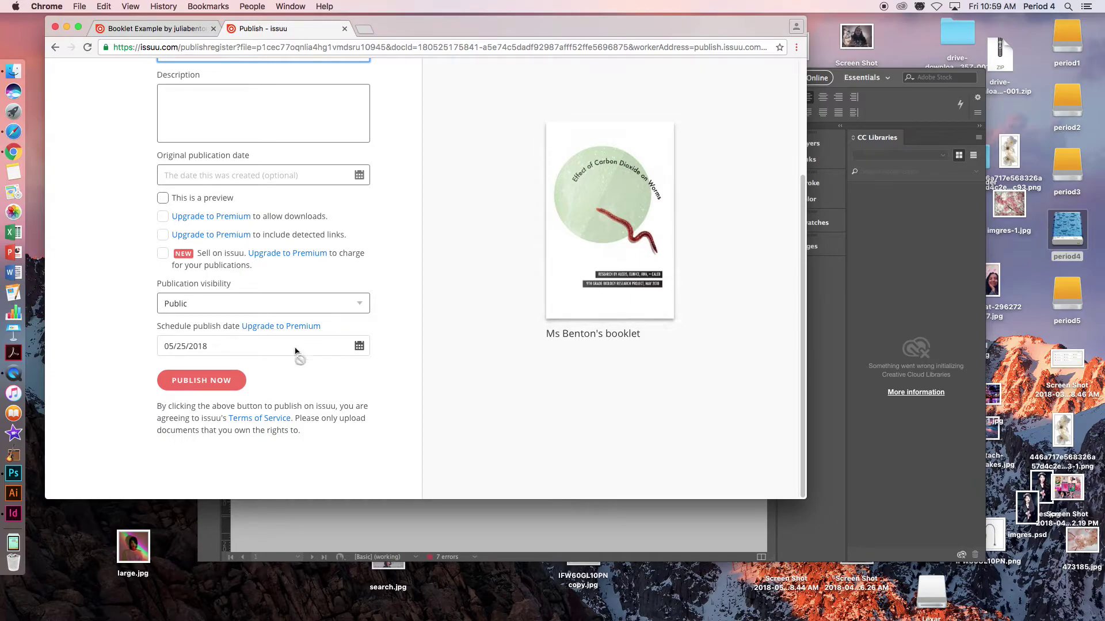
pyautogui.click(214, 382)
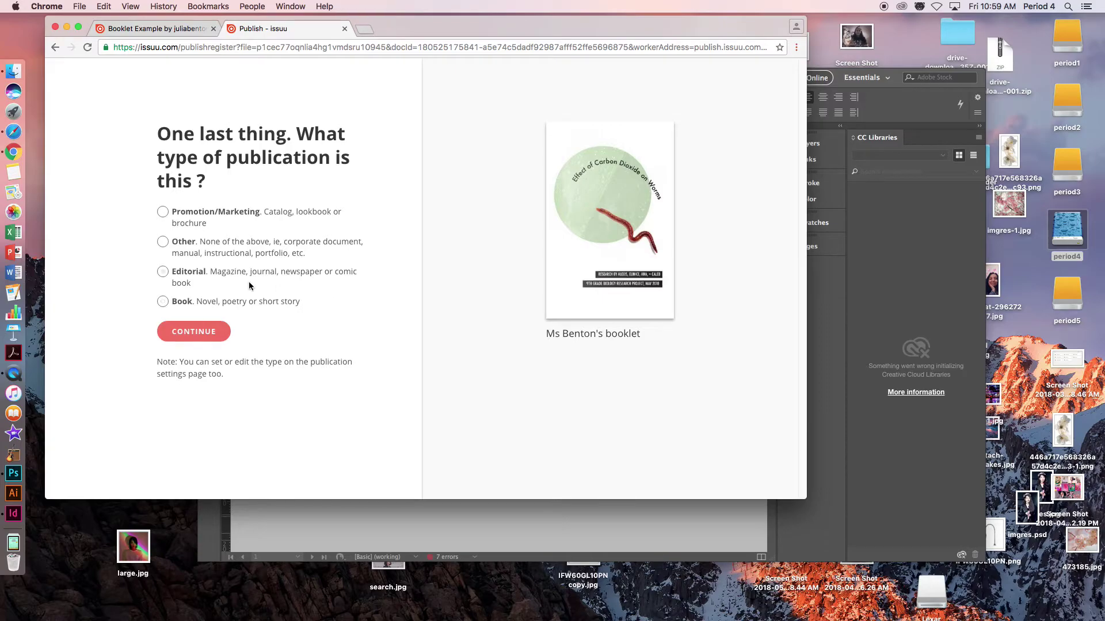
pyautogui.click(186, 333)
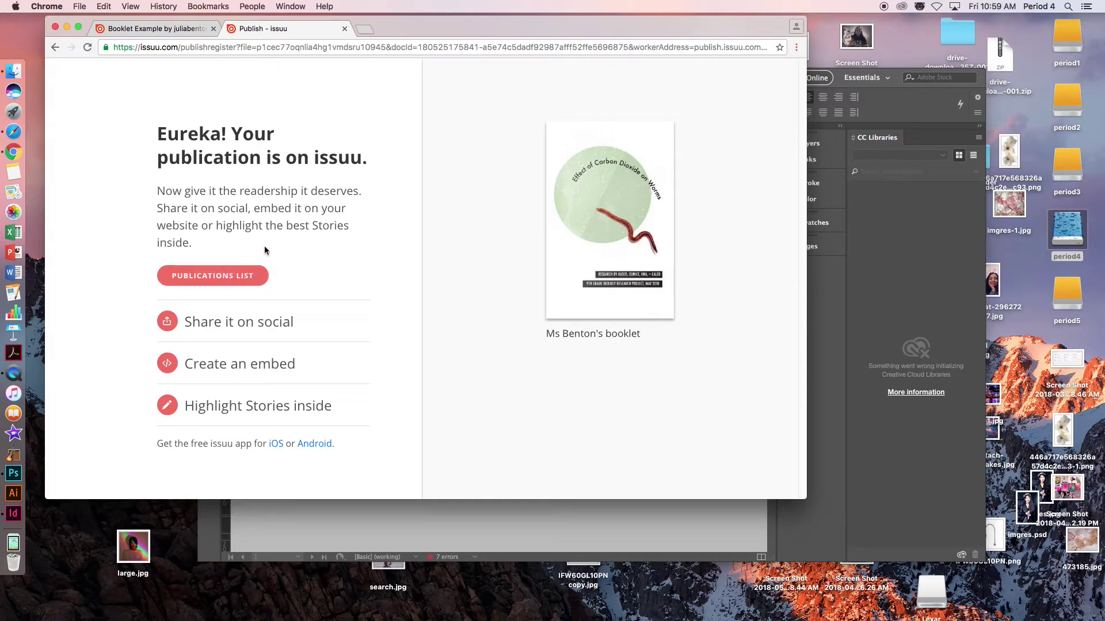
pyautogui.click(212, 279)
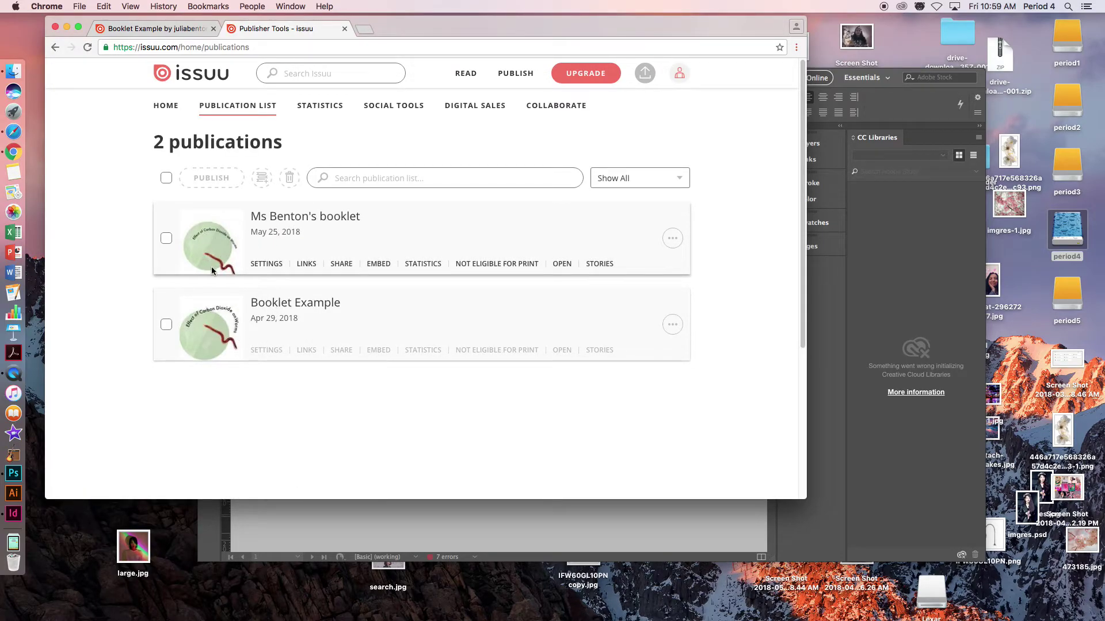
# - Open Ms Benton's booklet in the reader and flip through to pages 4-5
pyautogui.click(562, 264)
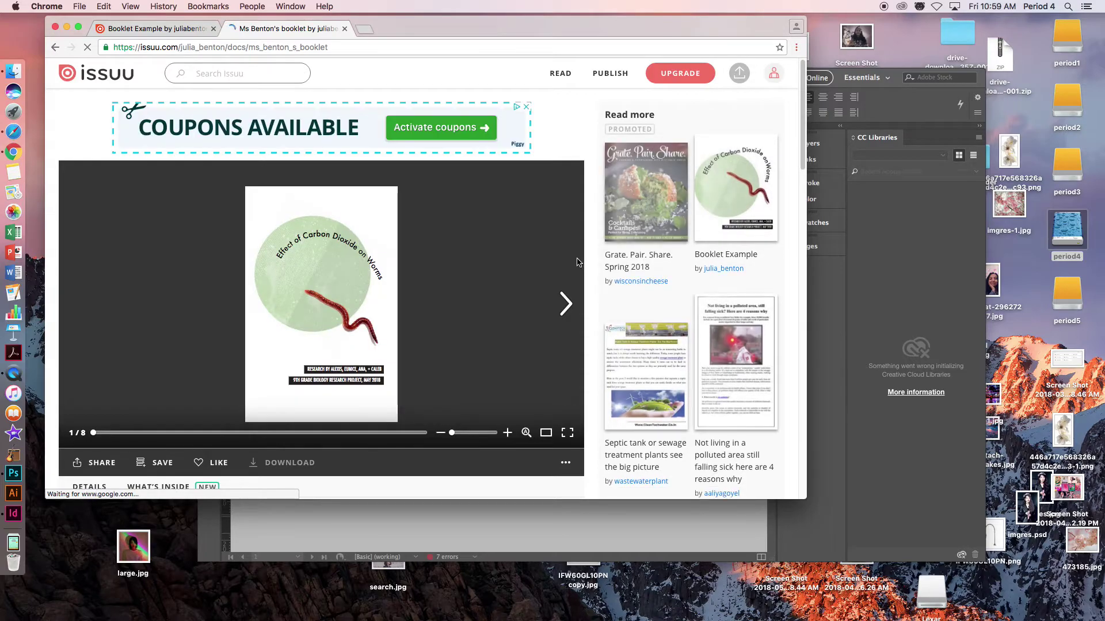
pyautogui.click(565, 302)
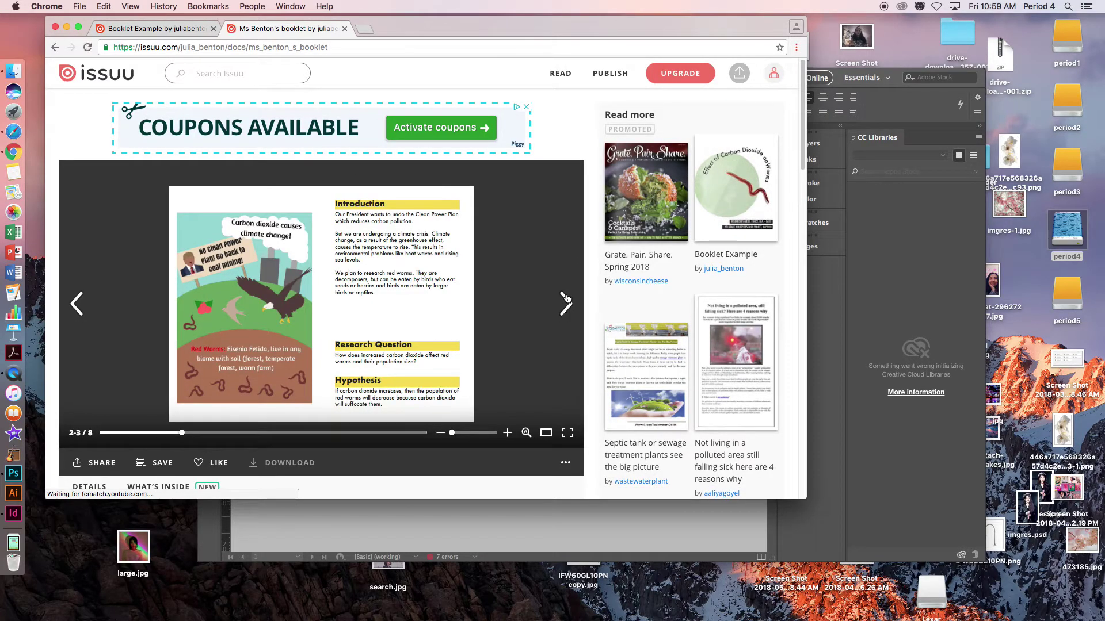
pyautogui.click(565, 302)
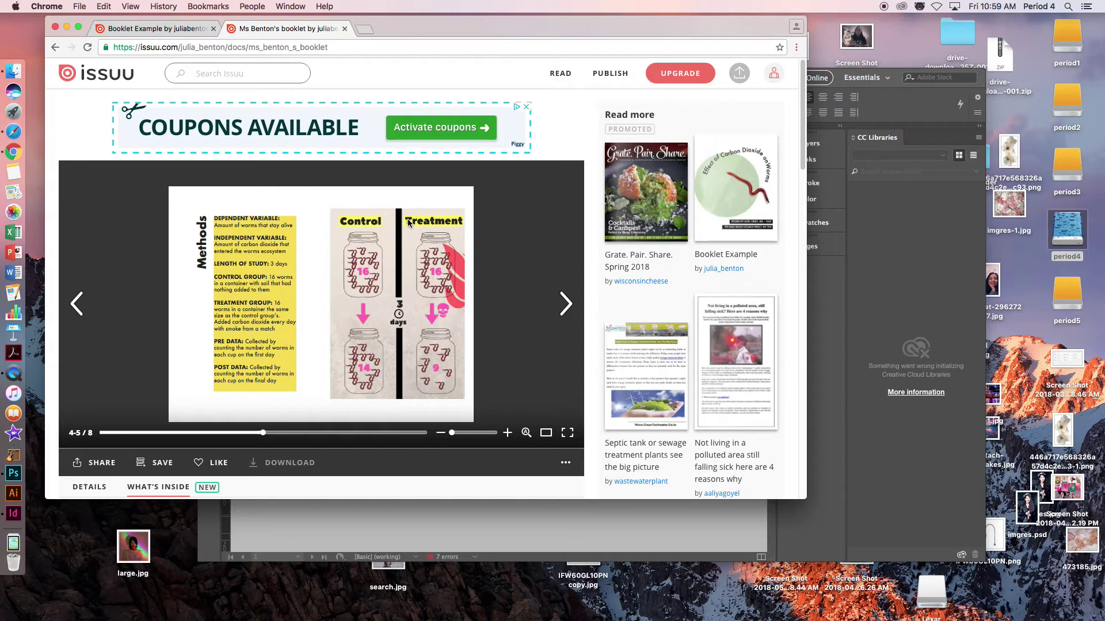
# - Go to the Publisher Dashboard's publication list and open Ms Benton's booklet's page
pyautogui.moveTo(575, 78)
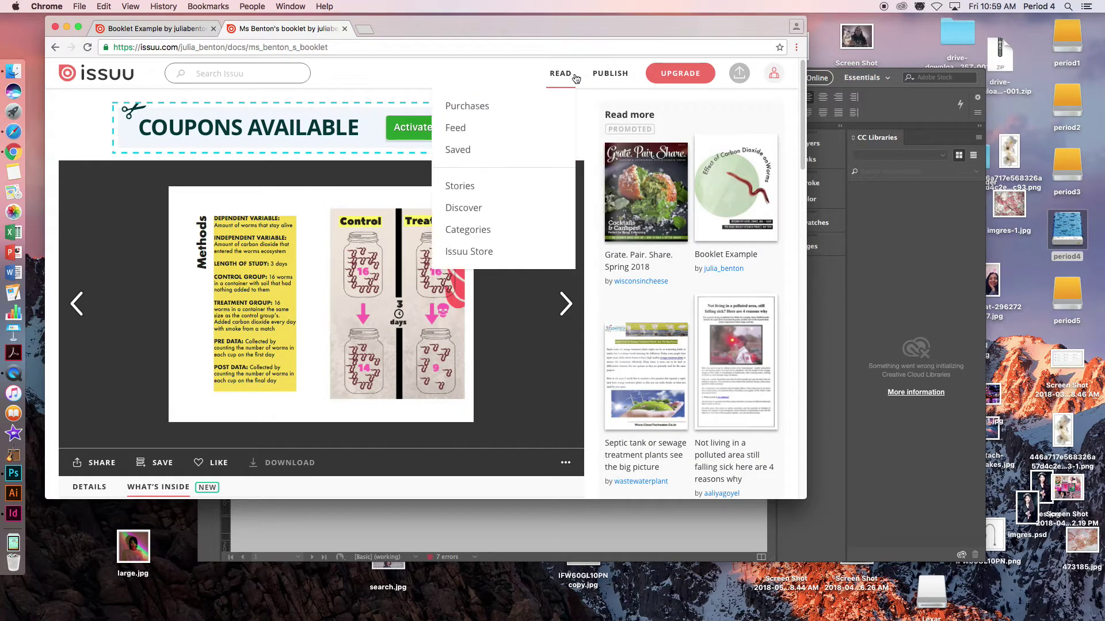
pyautogui.moveTo(616, 78)
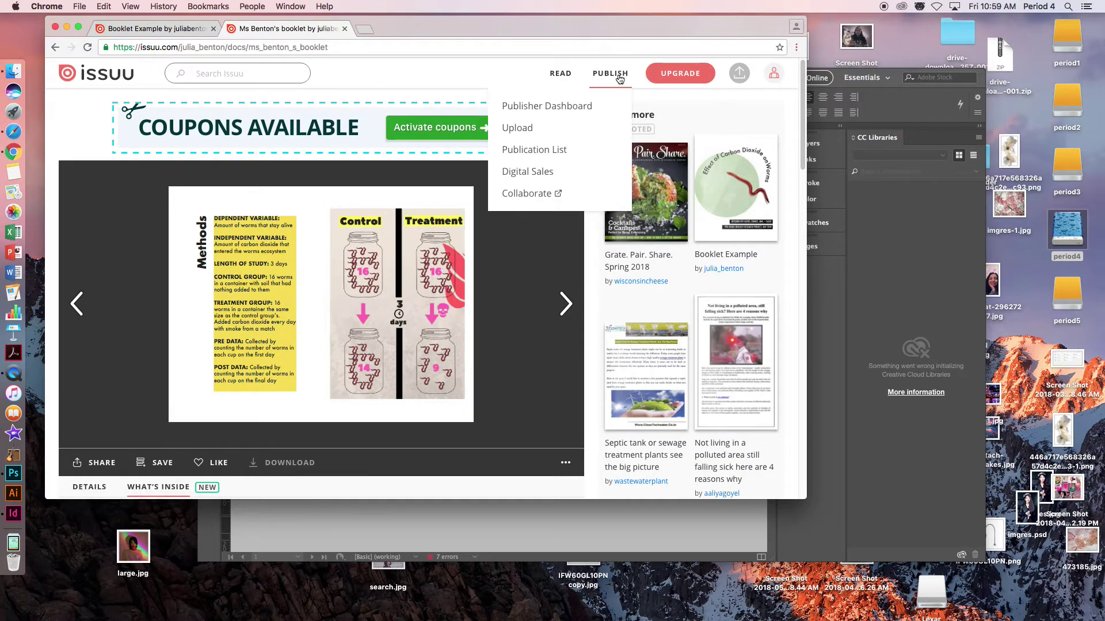
pyautogui.click(582, 105)
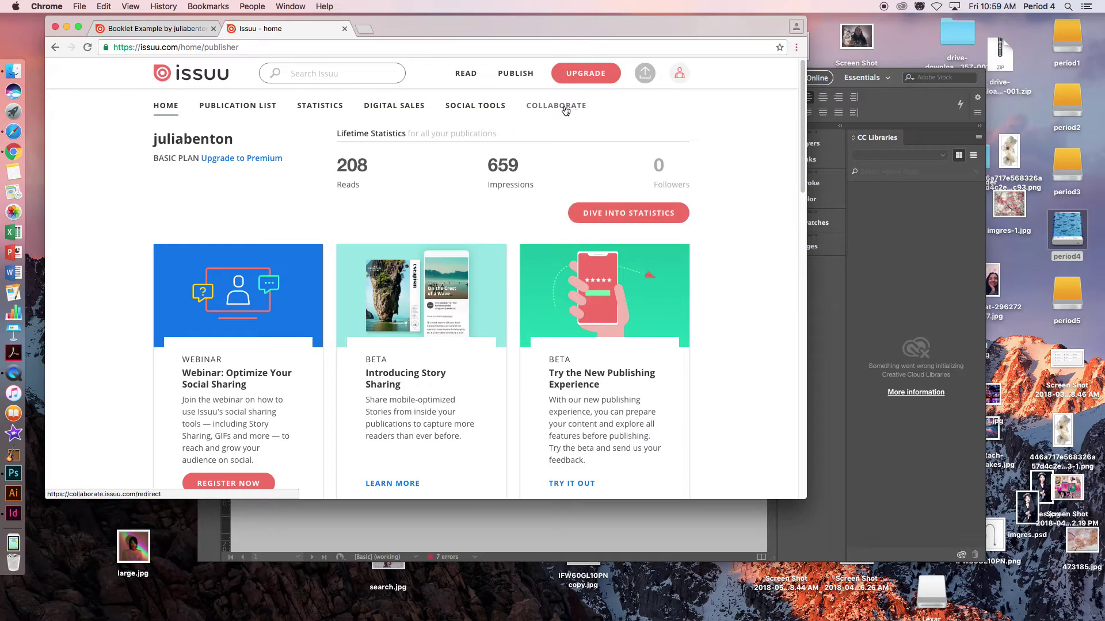
pyautogui.click(240, 107)
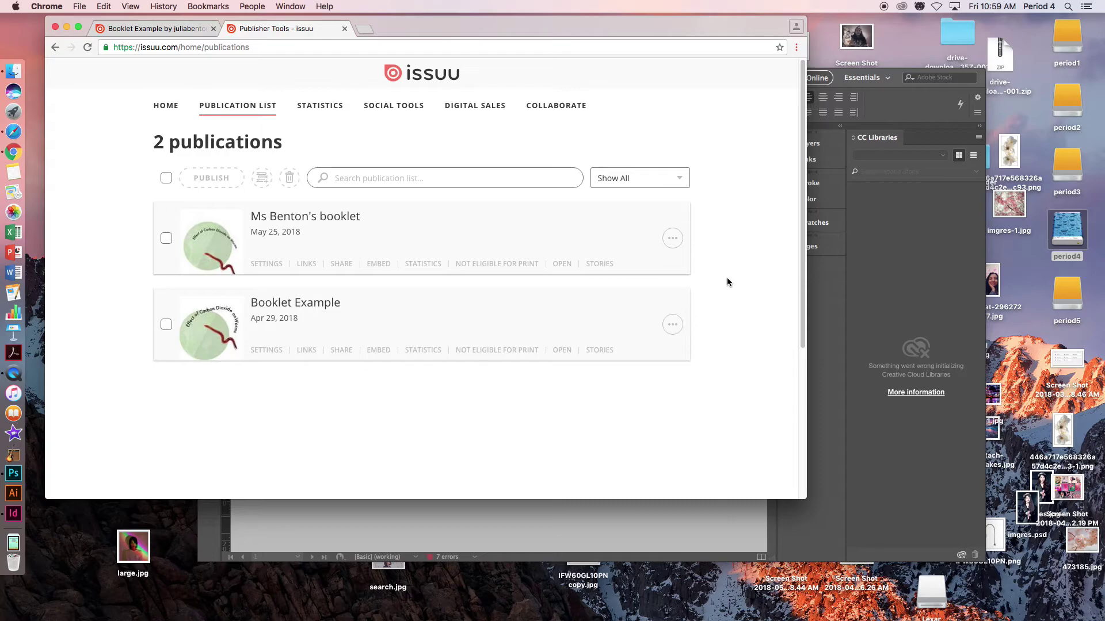
pyautogui.moveTo(670, 237)
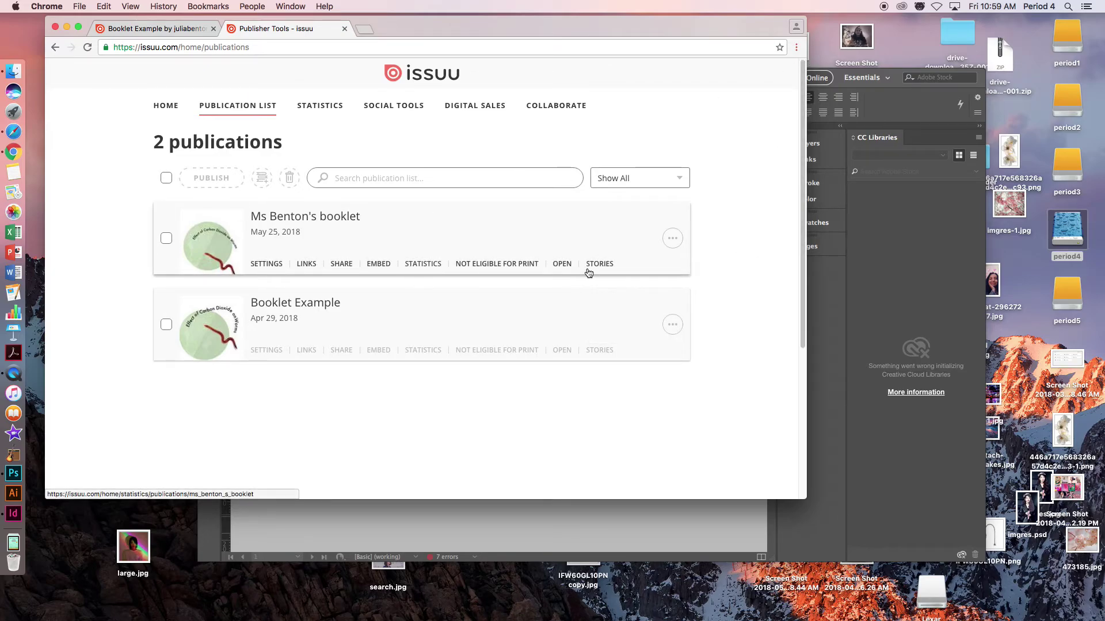
pyautogui.click(561, 263)
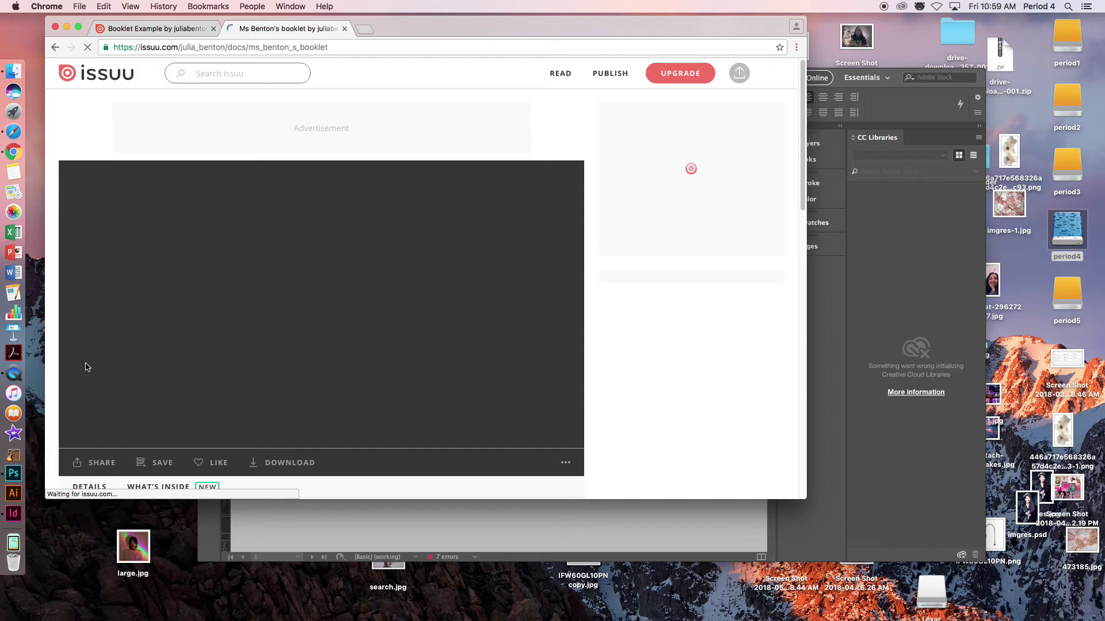
# - Select the booklet page's full web address in the browser address bar
pyautogui.scroll(-1, 115, 370)
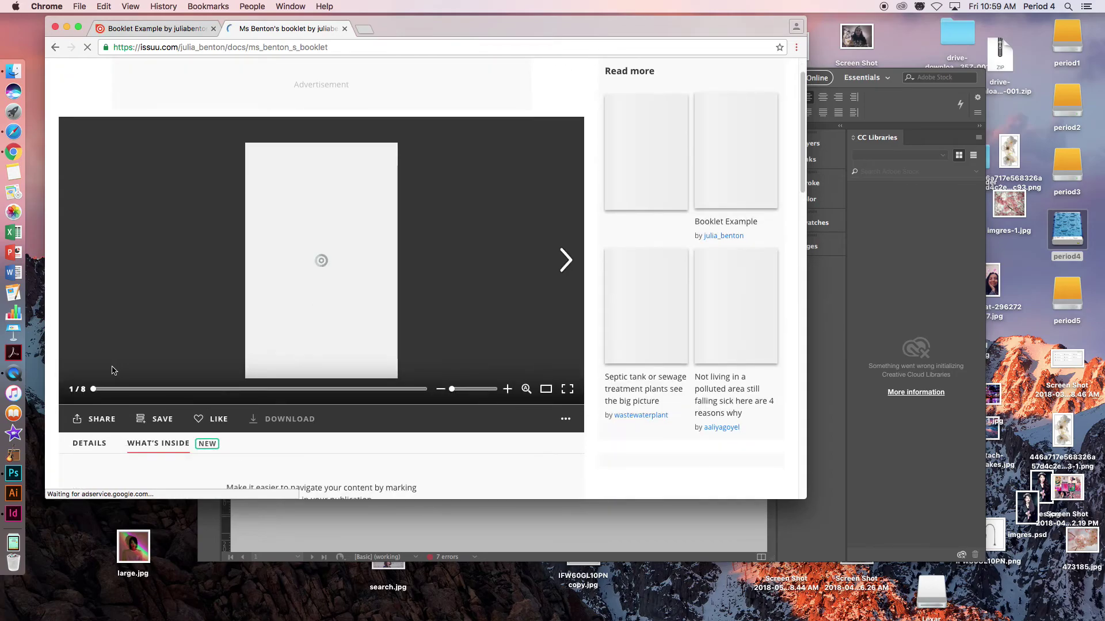
pyautogui.click(267, 47)
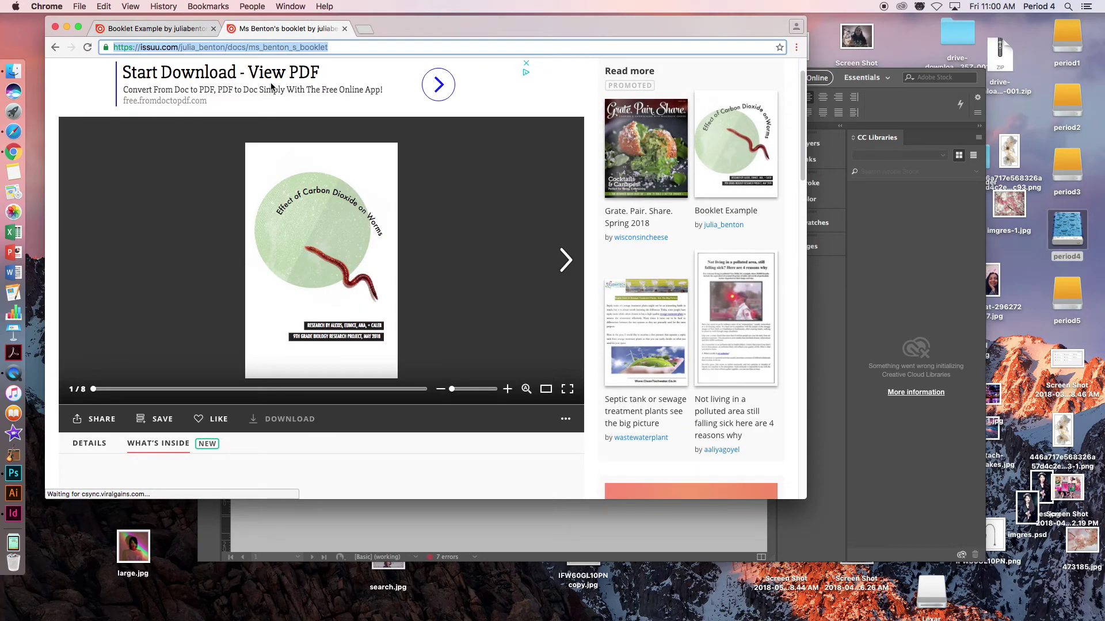